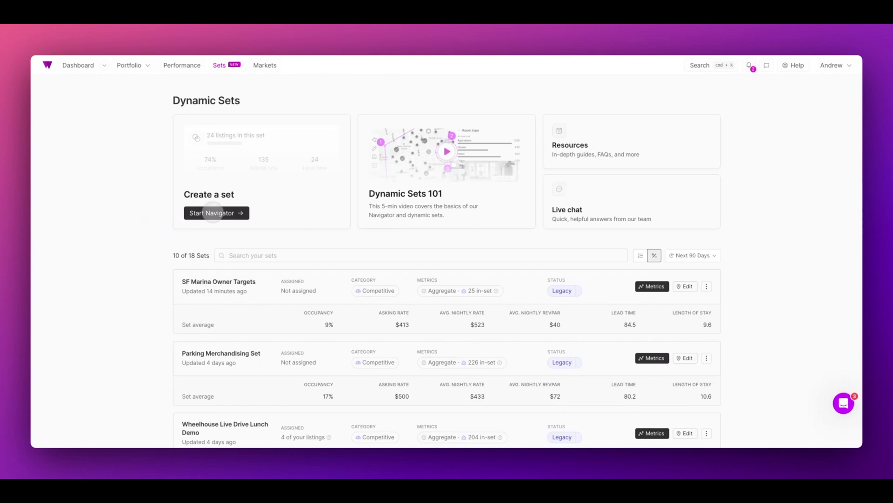
# Leave the map set builder and switch the Dynamic Sets list to Last 90 Days.
pyautogui.click(215, 213)
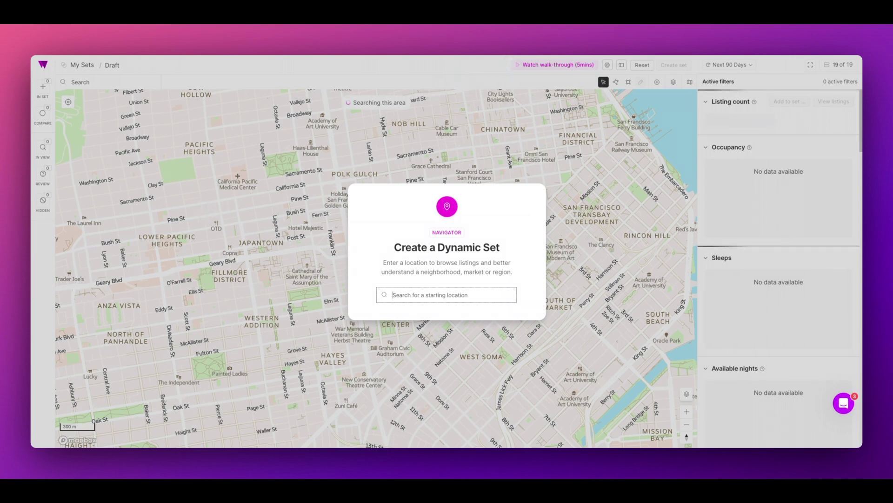
pyautogui.click(56, 36)
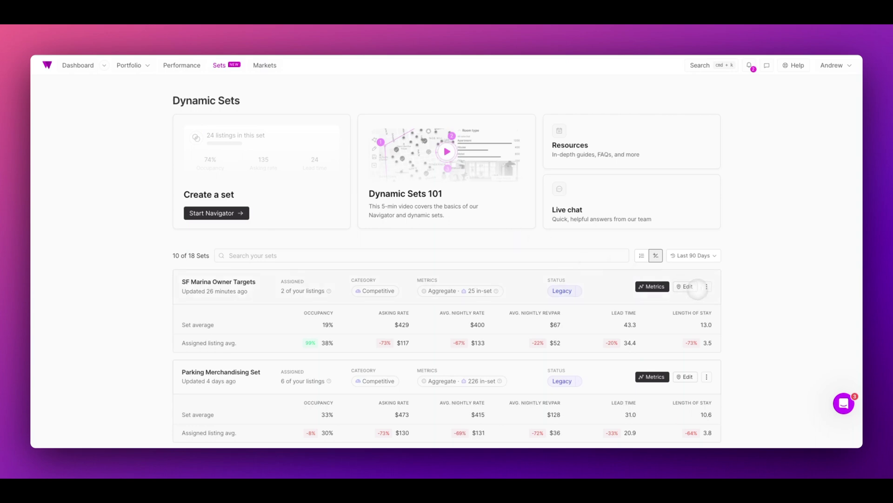
pyautogui.click(698, 289)
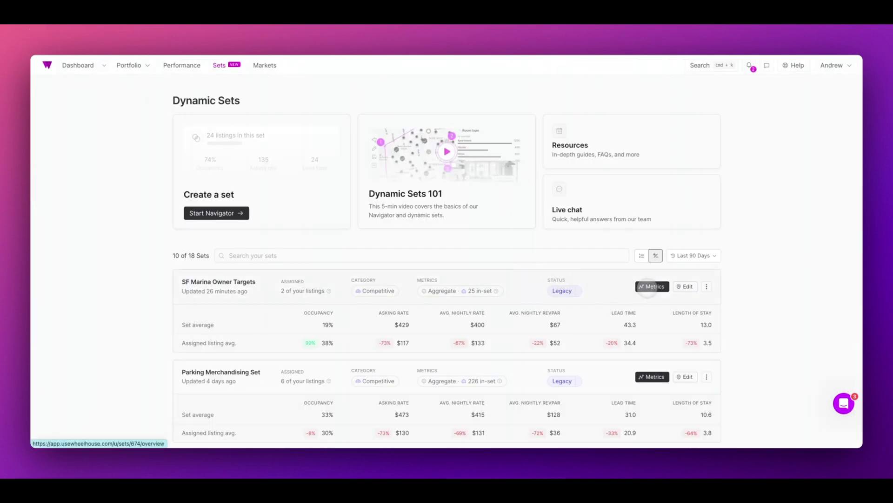
# Open the SF Marina Owner Targets overview with June 2024 highlights for 25 listings.
pyautogui.click(652, 287)
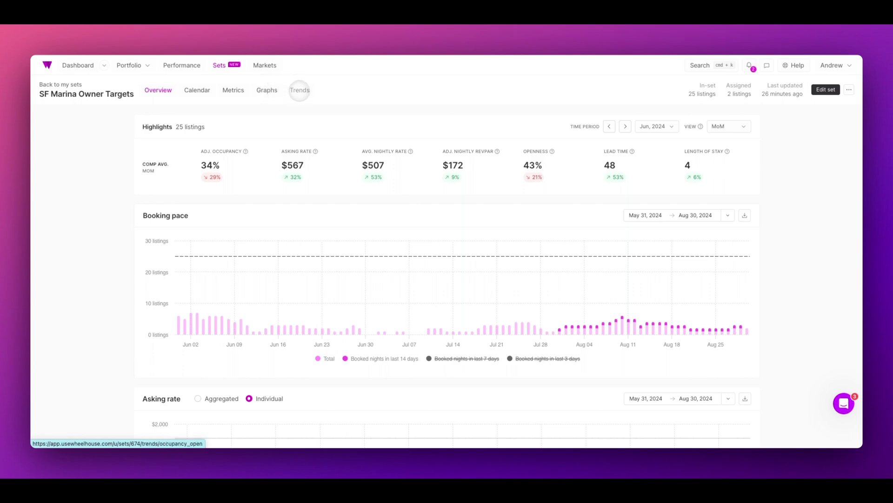
# Set Asking rate to Aggregated, then open the Calendar tab of per-listing nightly rates.
pyautogui.scroll(-5, 335, 222)
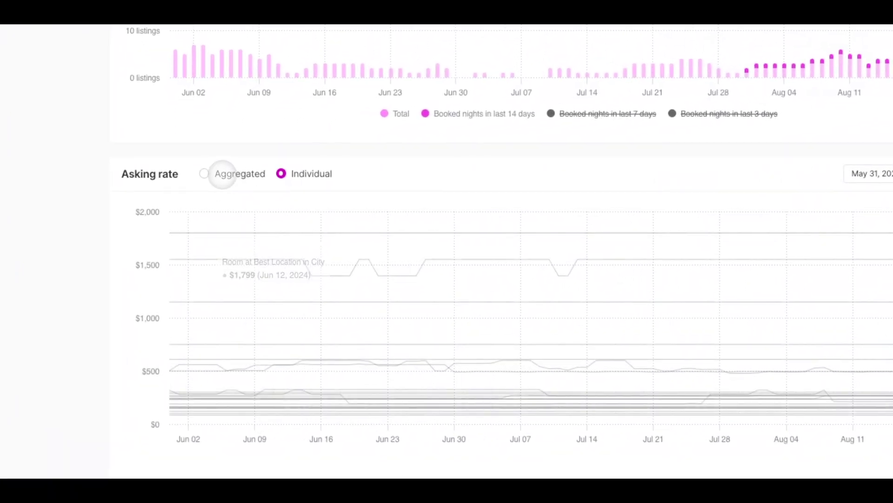
pyautogui.click(222, 174)
pyautogui.scroll(-4, 425, 260)
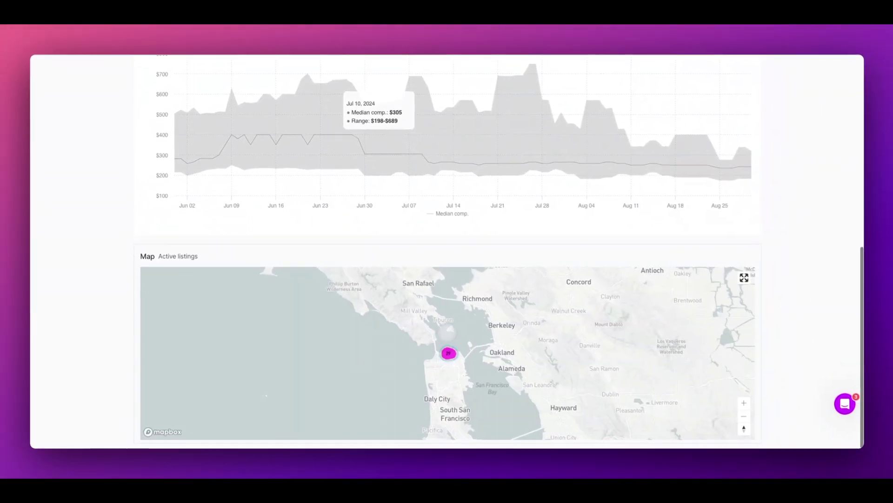
pyautogui.scroll(3, 448, 333)
pyautogui.scroll(6, 391, 216)
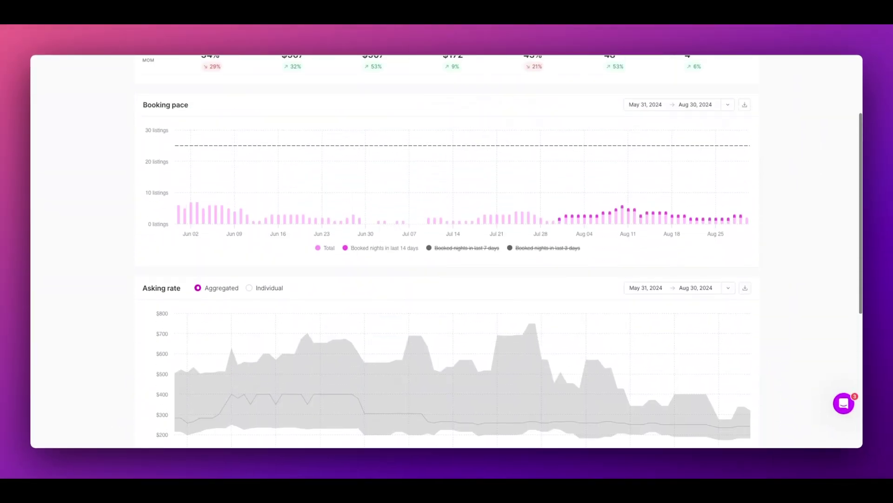
pyautogui.scroll(3, 446, 251)
pyautogui.click(198, 90)
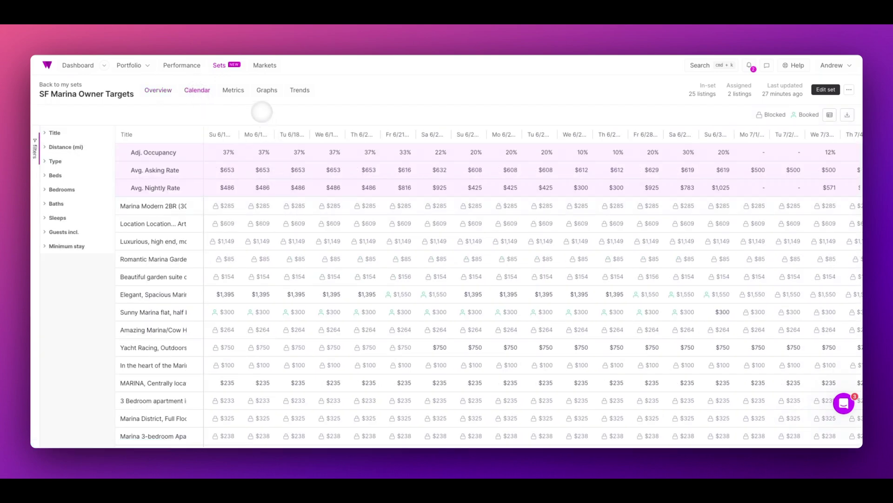
# View the Metrics table by Openness, then Length of Stay, then open the Graphs tab.
pyautogui.click(233, 90)
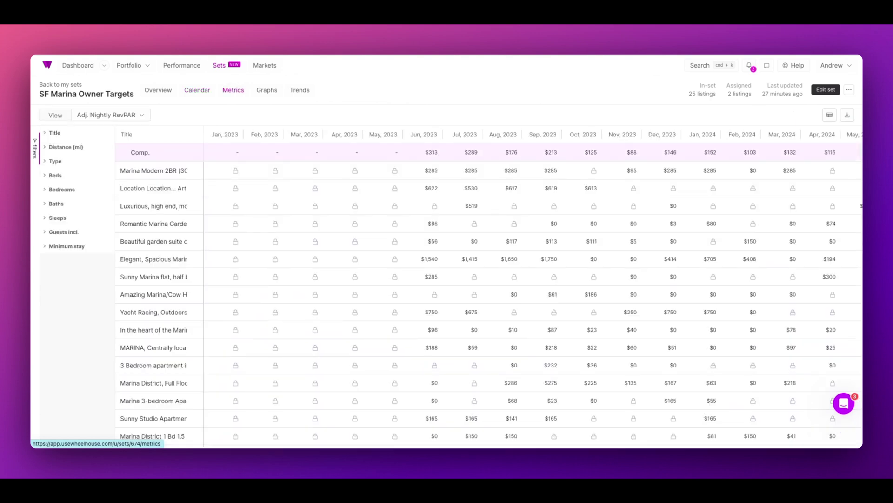
pyautogui.click(142, 114)
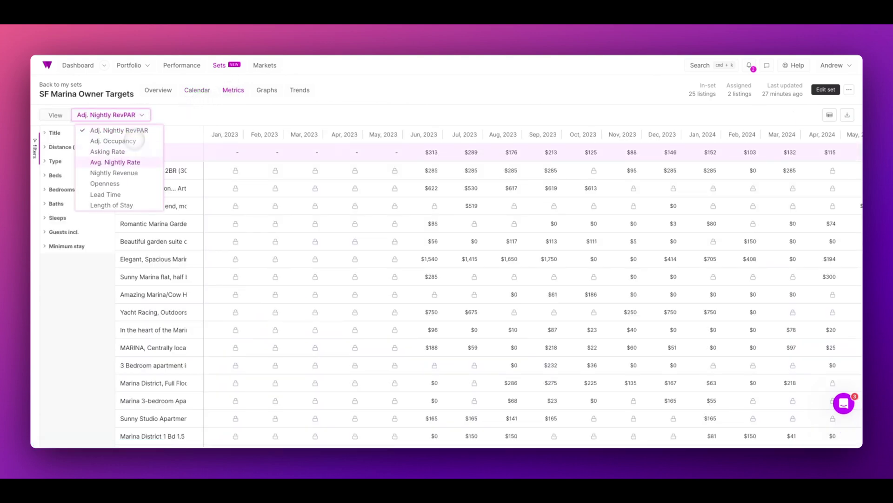
pyautogui.click(126, 178)
pyautogui.click(117, 114)
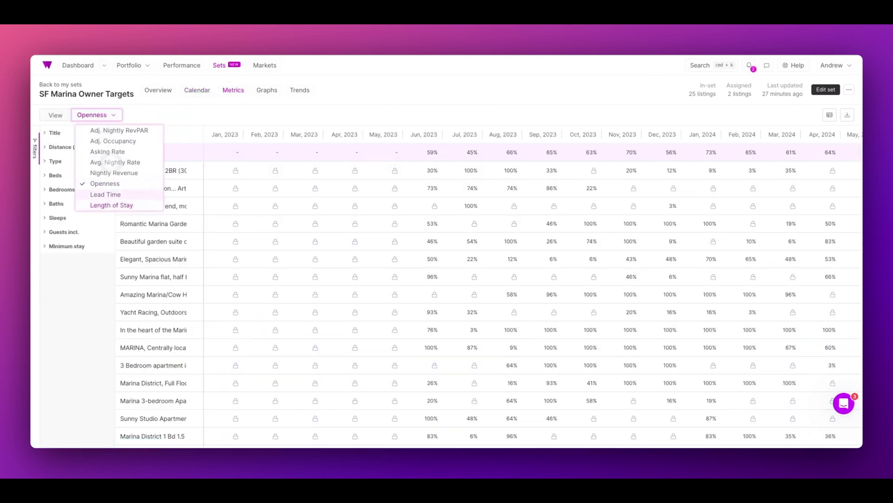
pyautogui.click(112, 204)
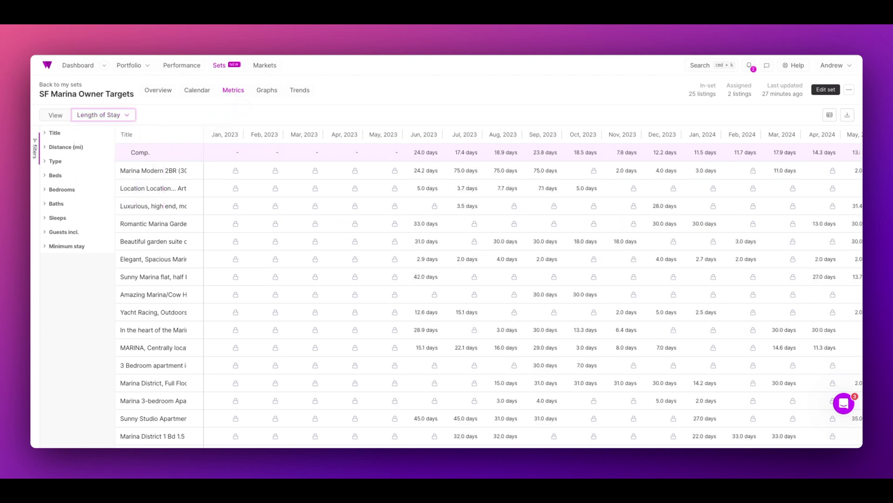
pyautogui.click(263, 91)
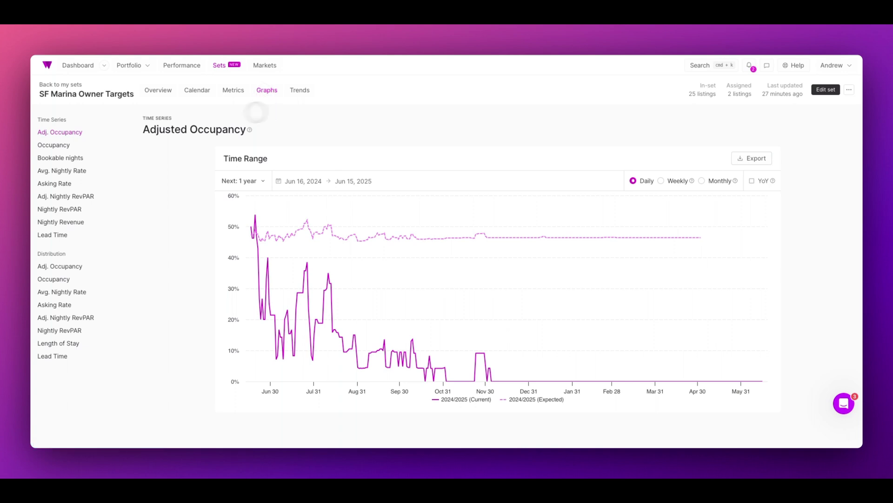
# Check the graph time-range options, then open the Trends chart and its Export formats.
pyautogui.moveTo(233, 206)
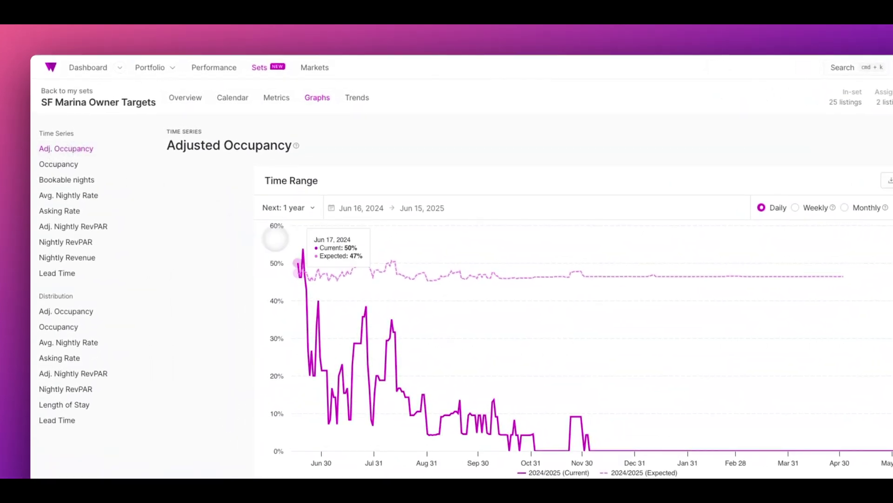
pyautogui.click(285, 206)
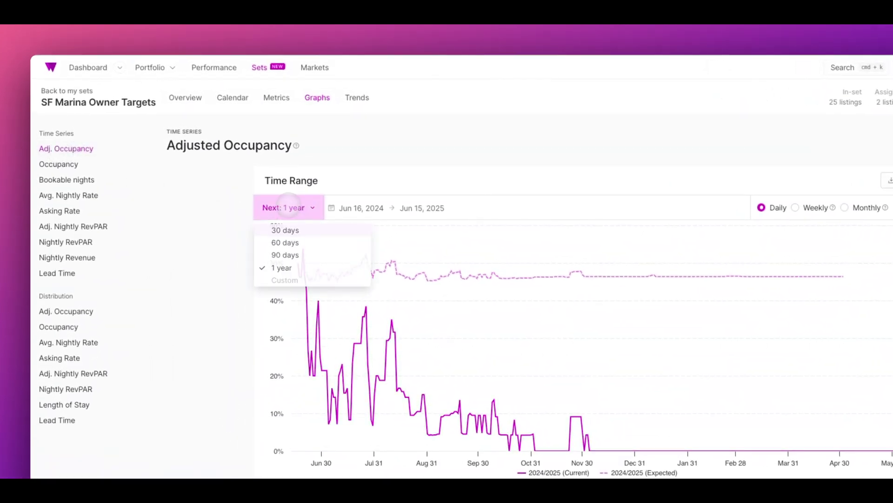
pyautogui.click(345, 149)
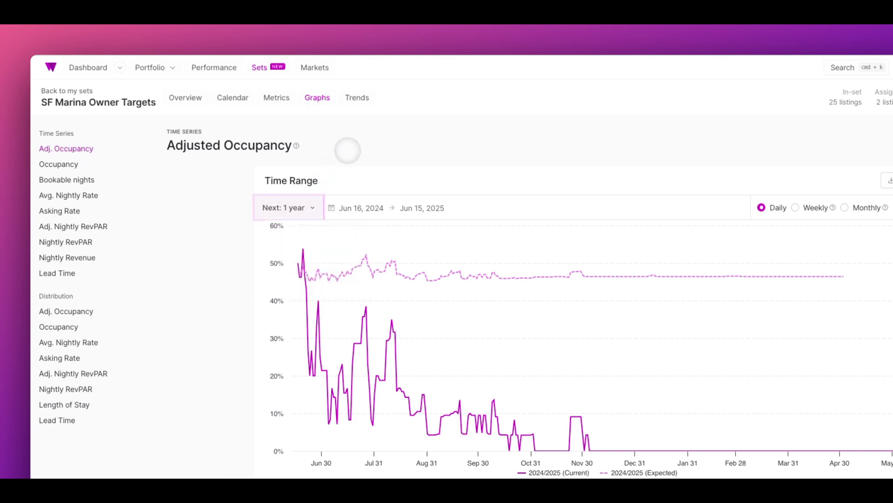
pyautogui.click(357, 97)
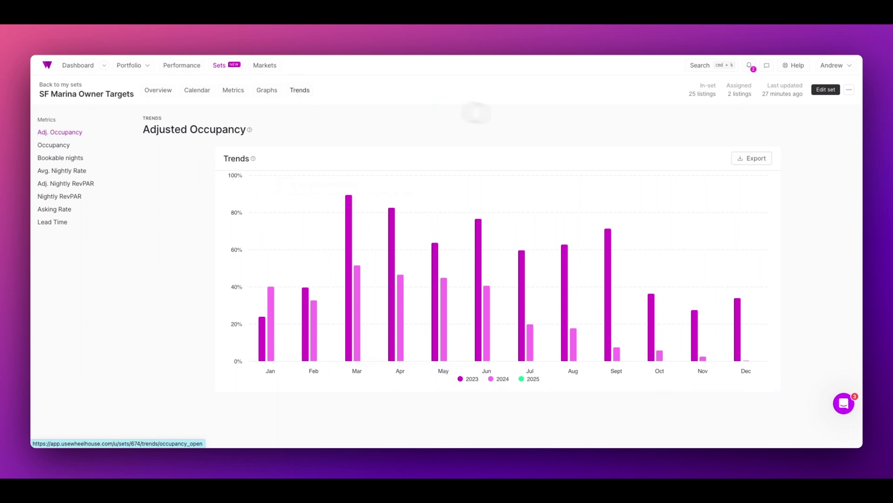
pyautogui.click(750, 158)
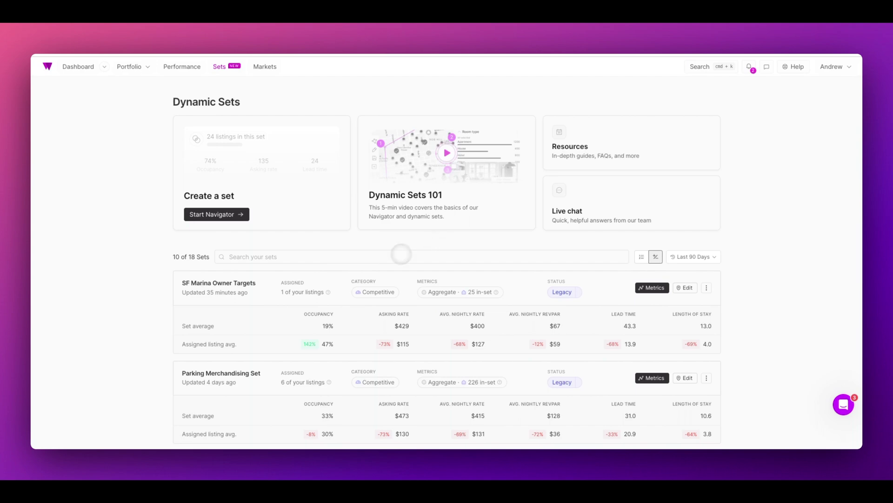
# Search the Dynamic Sets list for 'SF'.
pyautogui.scroll(-15, 401, 254)
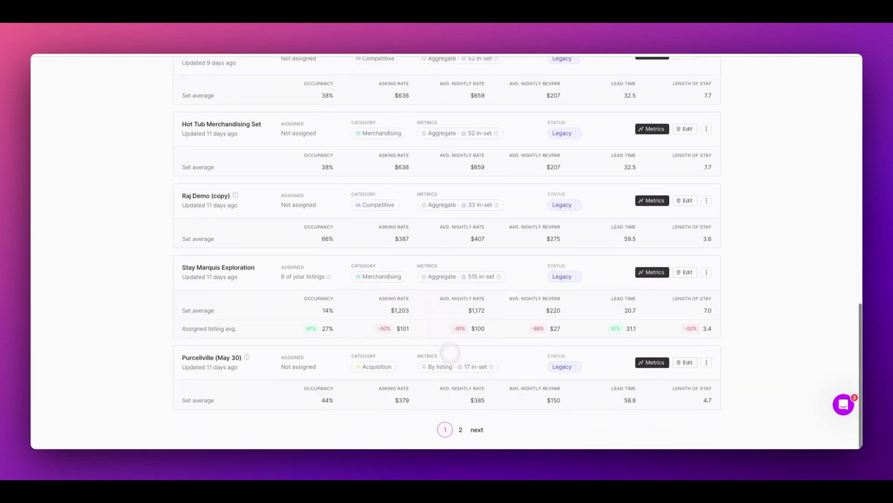
pyautogui.scroll(15, 433, 370)
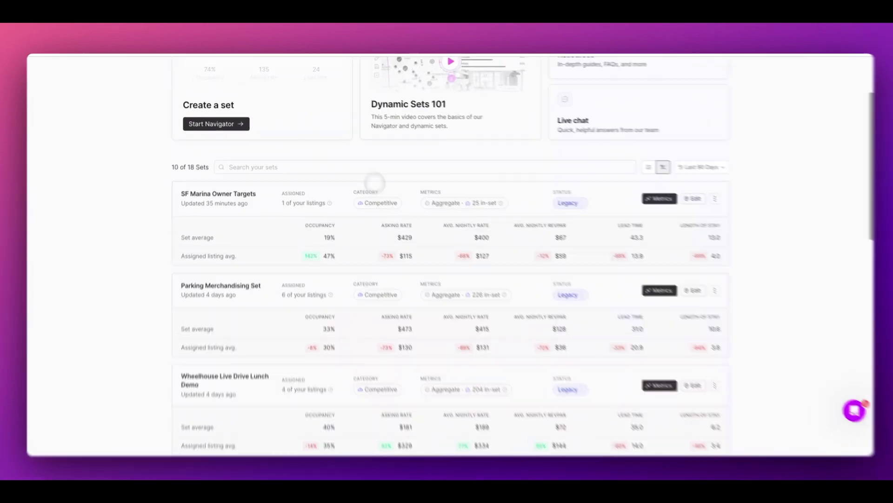
pyautogui.click(321, 166)
pyautogui.write('SF')
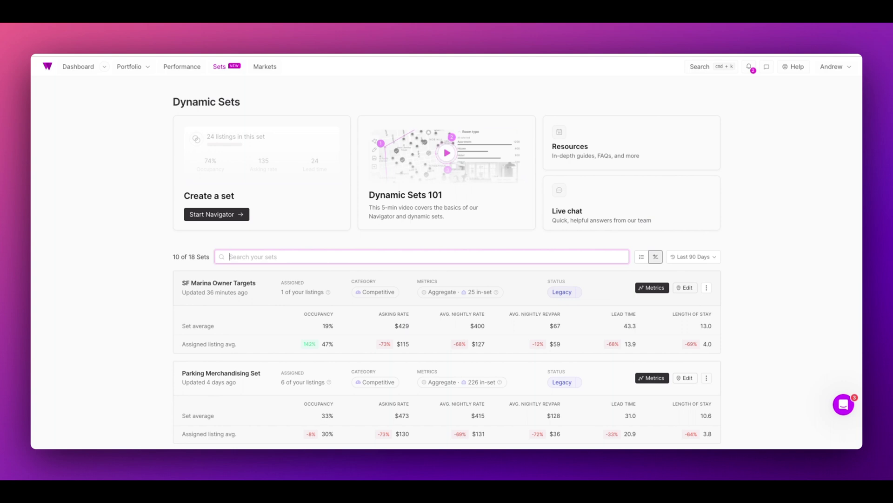
# Highlight the 25-listing count, then open the SF Marina Owner Targets ⋮ menu.
pyautogui.moveTo(491, 292)
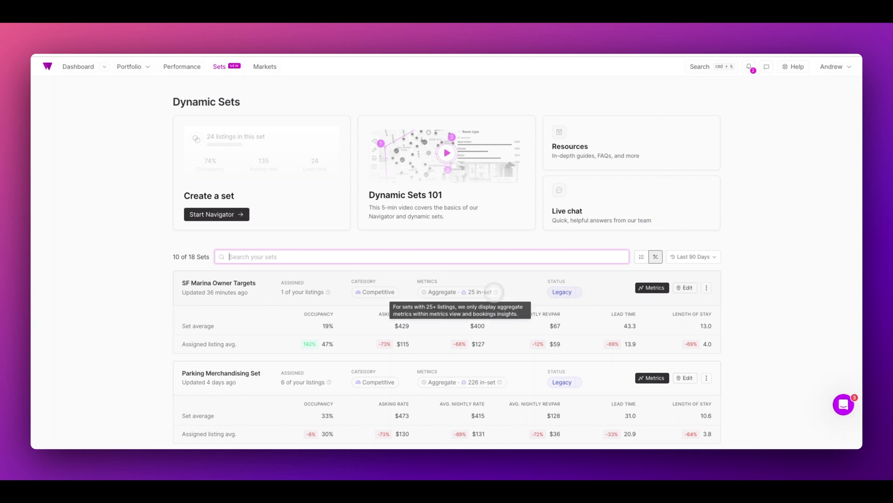
pyautogui.moveTo(467, 291); pyautogui.dragTo(489, 292)
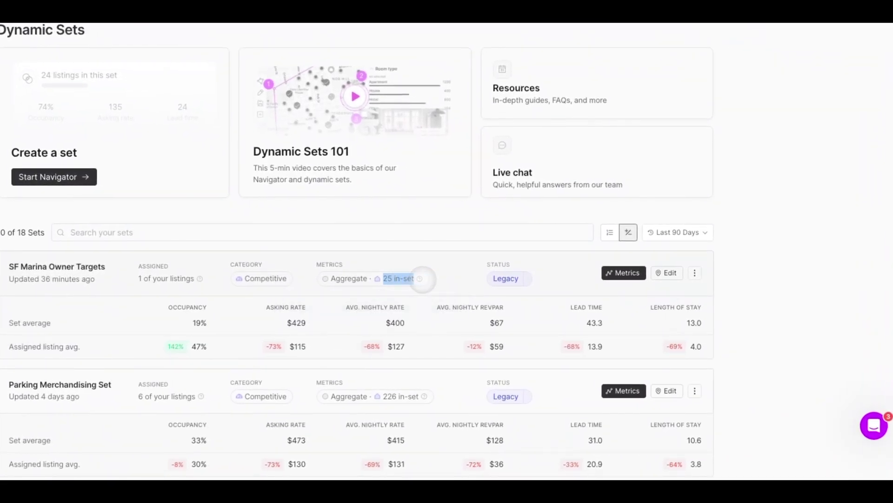
pyautogui.click(445, 280)
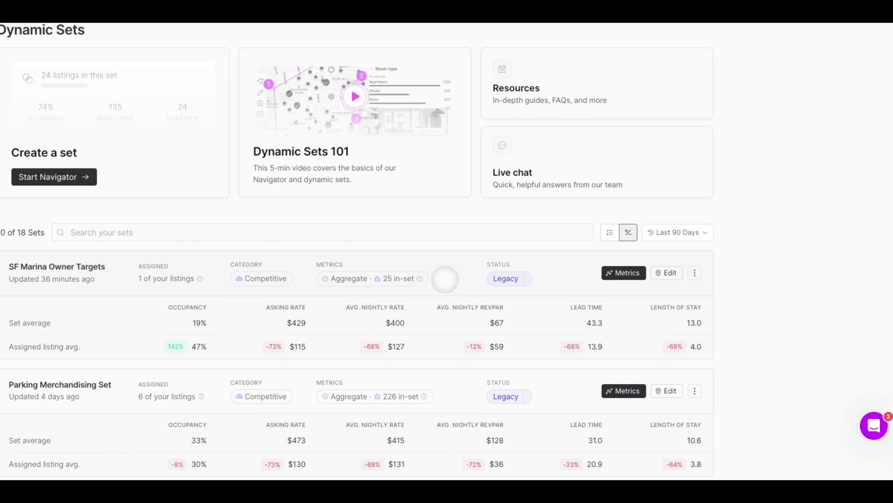
pyautogui.click(694, 273)
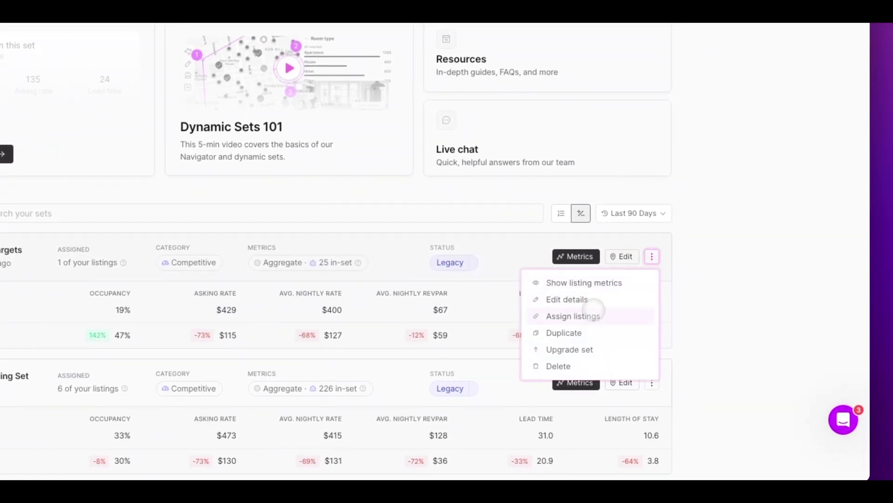
# Assign Austin!, Breckenridge Condo, Hypo Underwriting / A and Beacon Hill (Test), giving the set 5 listings.
pyautogui.click(591, 314)
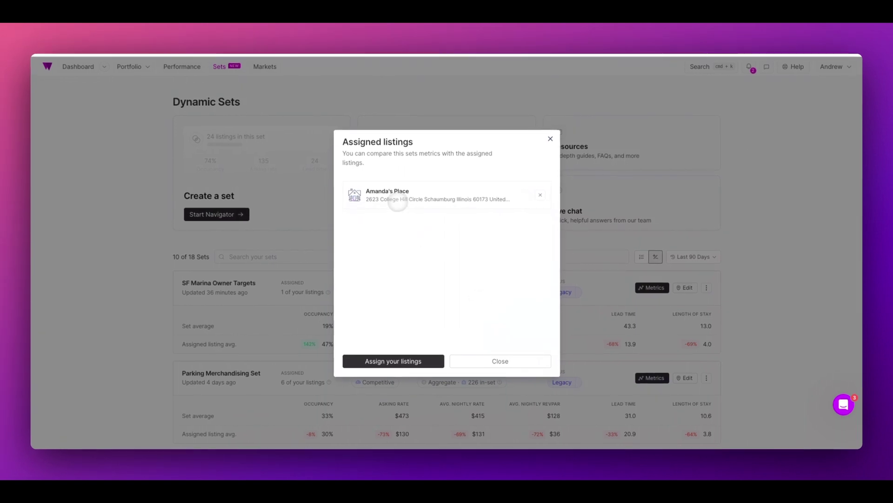
pyautogui.click(367, 362)
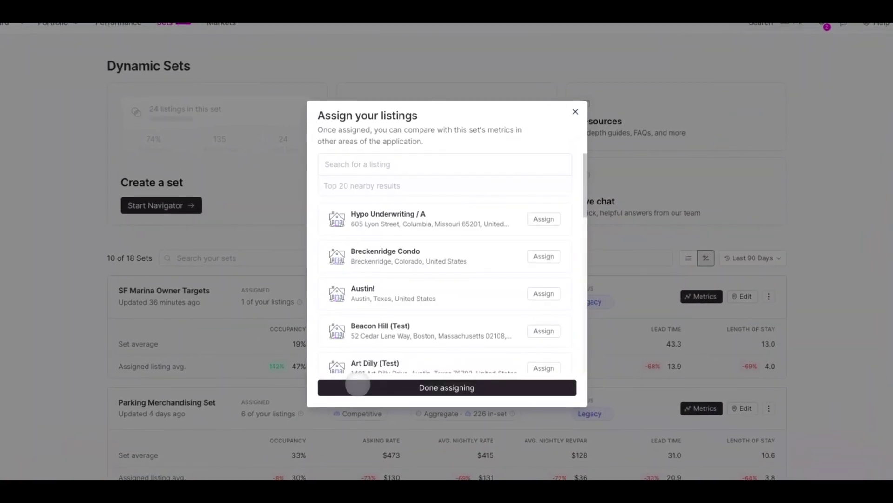
pyautogui.click(546, 293)
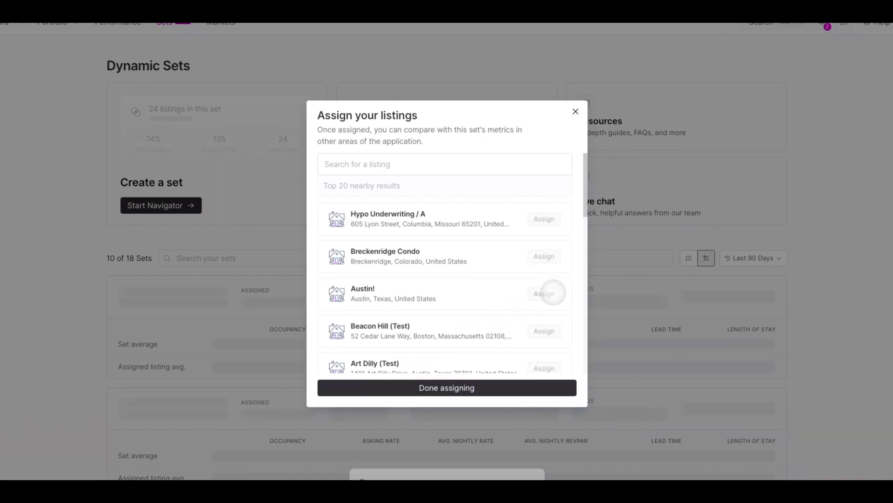
pyautogui.click(544, 256)
pyautogui.click(545, 218)
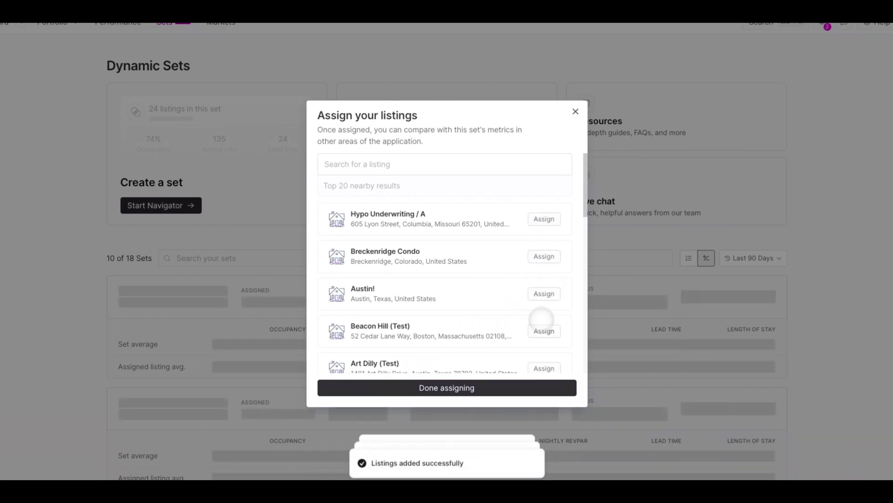
pyautogui.click(542, 331)
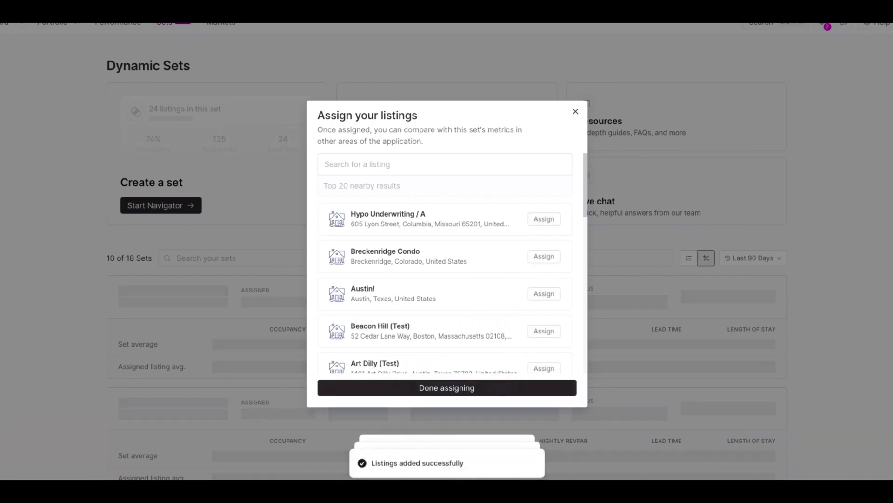
pyautogui.click(495, 387)
pyautogui.click(501, 386)
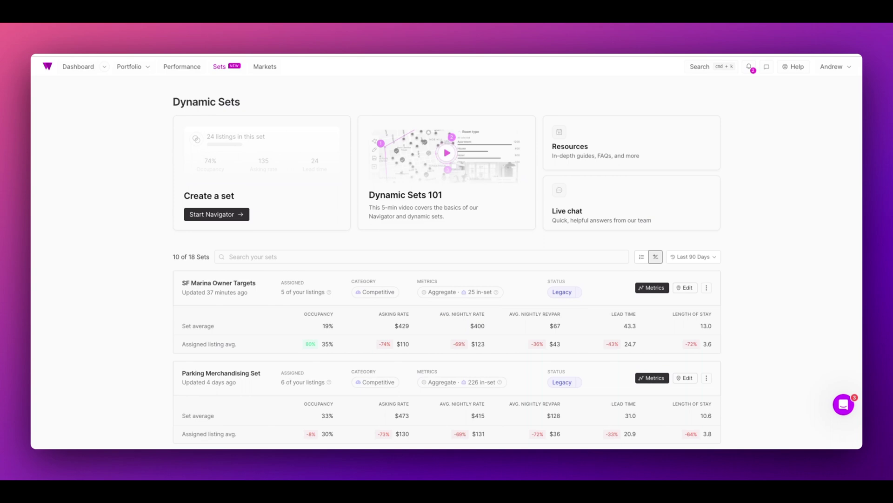
# Turn on Show listing metrics for SF Marina Owner Targets and highlight its 19% occupancy.
pyautogui.click(706, 288)
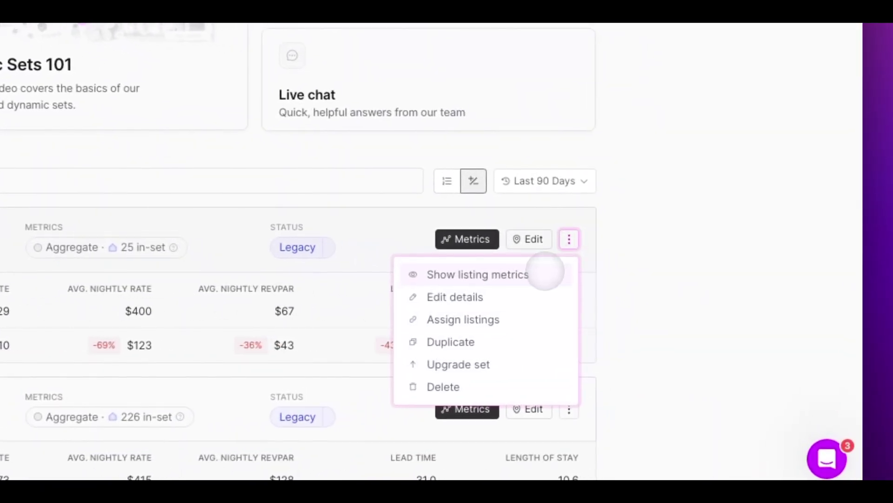
pyautogui.click(544, 270)
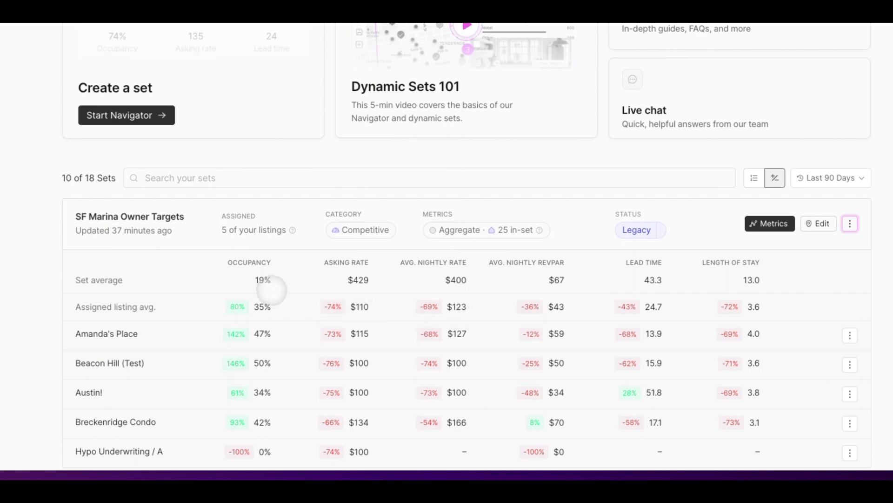
pyautogui.doubleClick(263, 280)
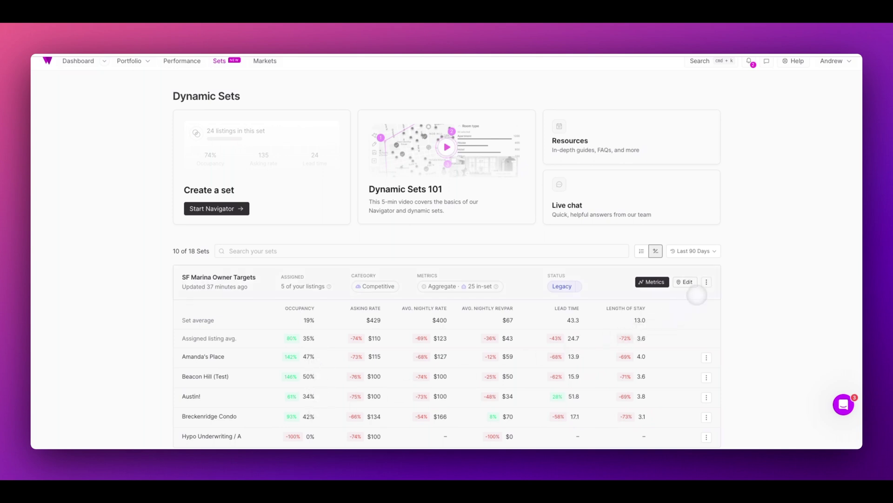
# Choose Hide listing metrics from the SF Marina Owner Targets ⋮ menu.
pyautogui.click(706, 281)
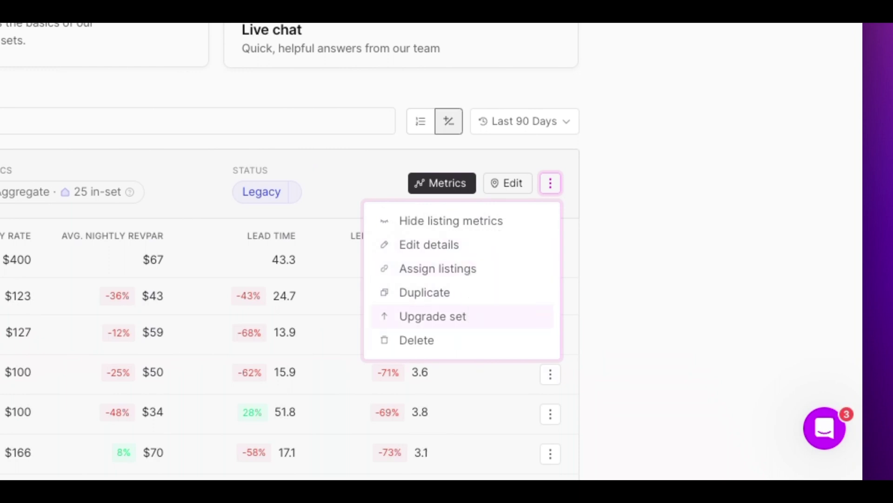
pyautogui.click(465, 220)
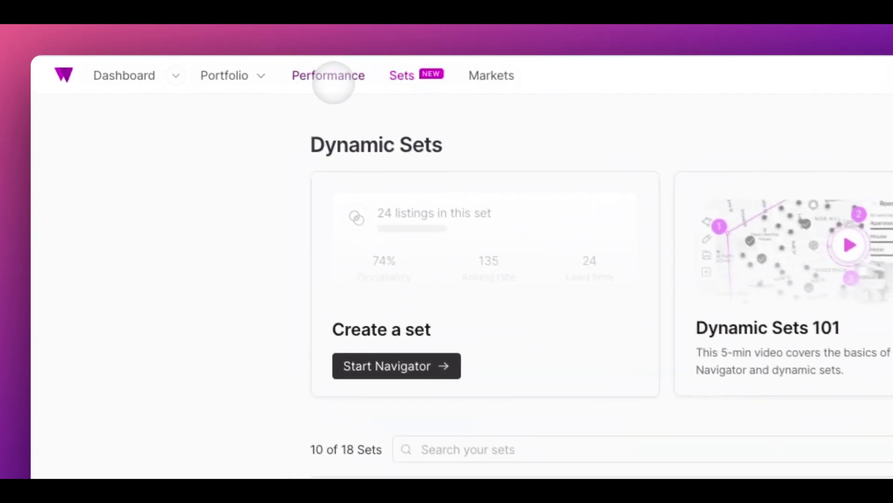
# Review the Performance page's $706,177 total revenue, then bring up the Add comparison choices.
pyautogui.click(333, 75)
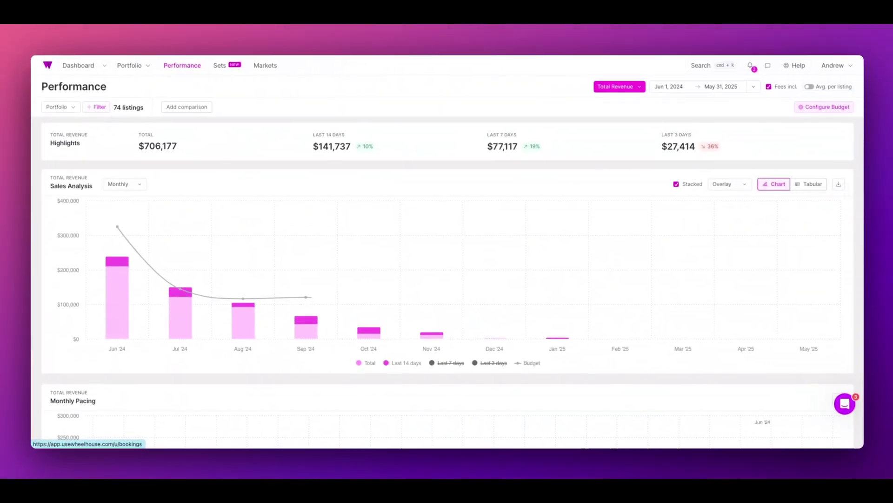
pyautogui.moveTo(126, 254)
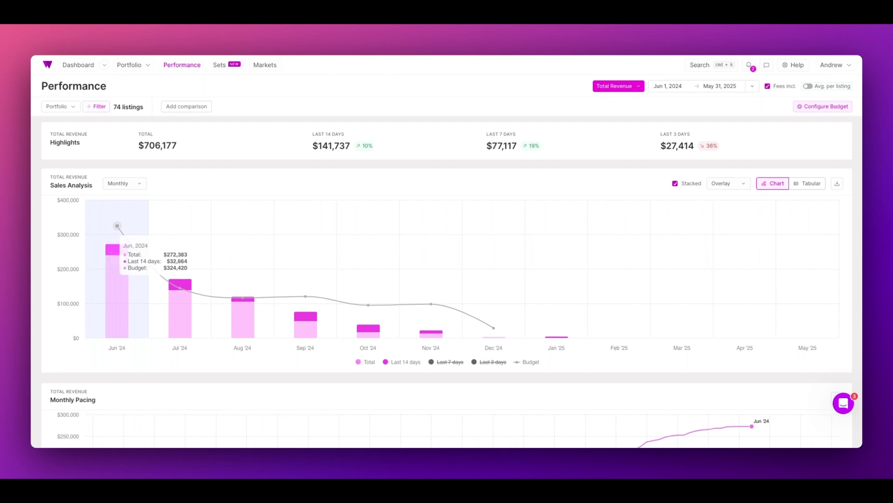
pyautogui.scroll(-3, 121, 275)
pyautogui.scroll(2, 142, 263)
pyautogui.scroll(3, 142, 263)
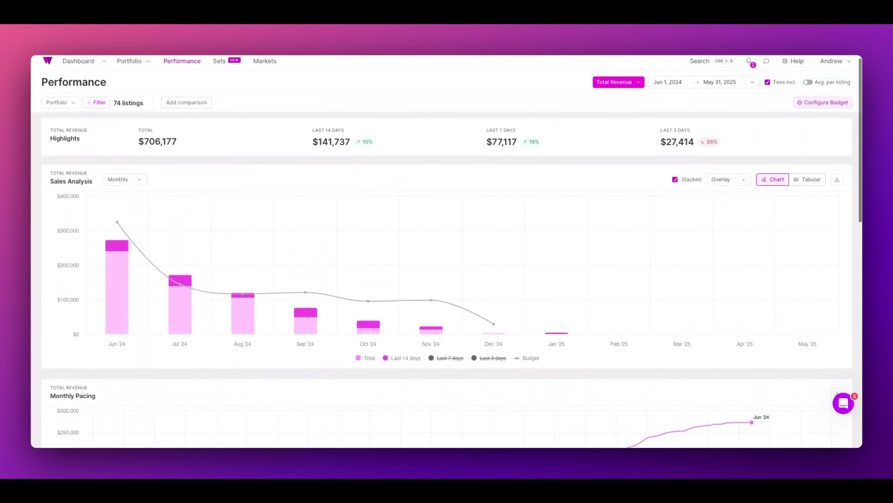
pyautogui.click(189, 99)
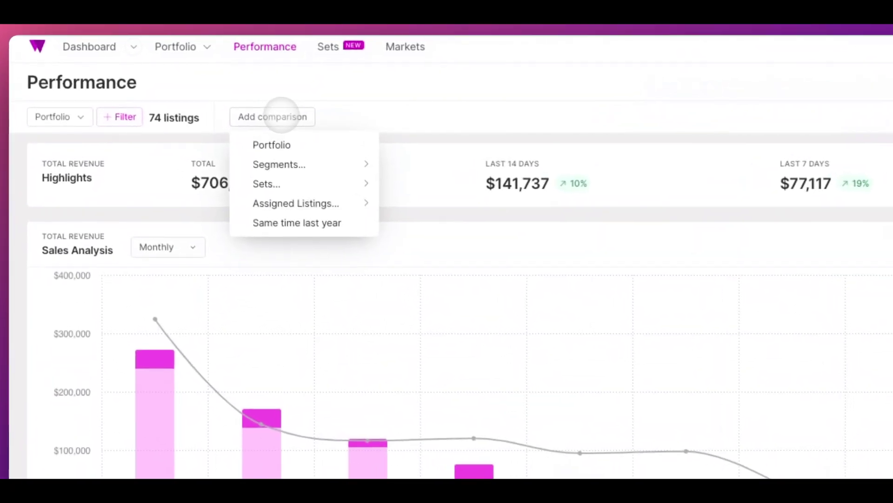
# Add the 52-listing Hot Tub Merchandising Set as a comparison, showing its $1,122,657 revenue.
pyautogui.moveTo(273, 177)
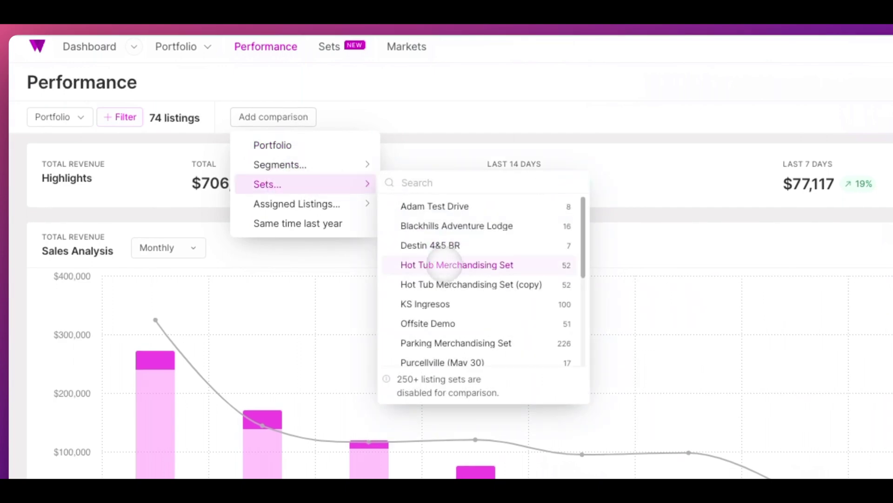
pyautogui.click(456, 265)
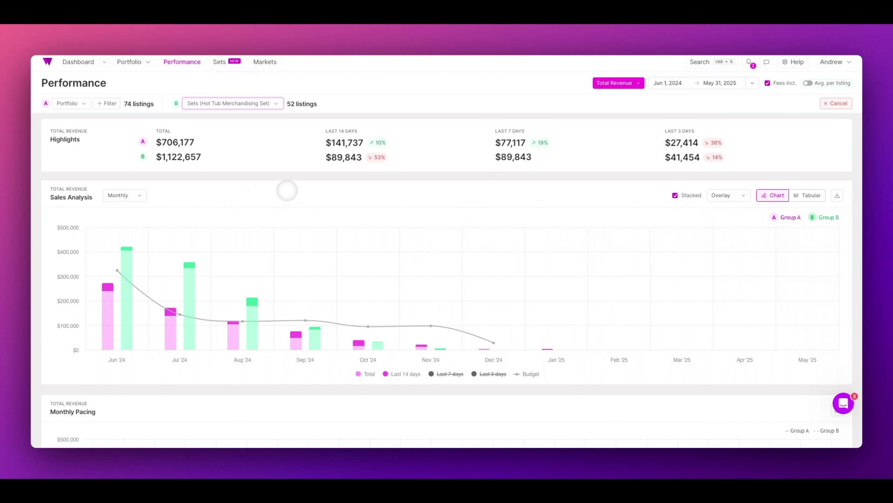
pyautogui.scroll(1, 163, 95)
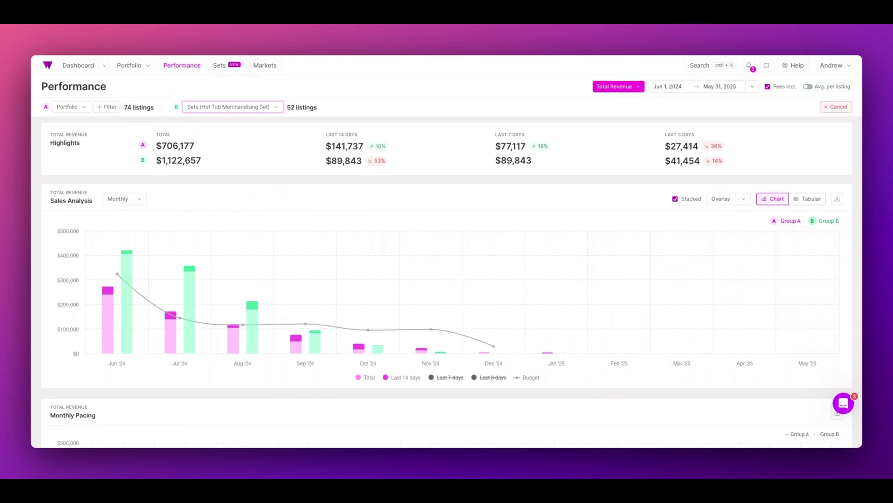
pyautogui.click(104, 65)
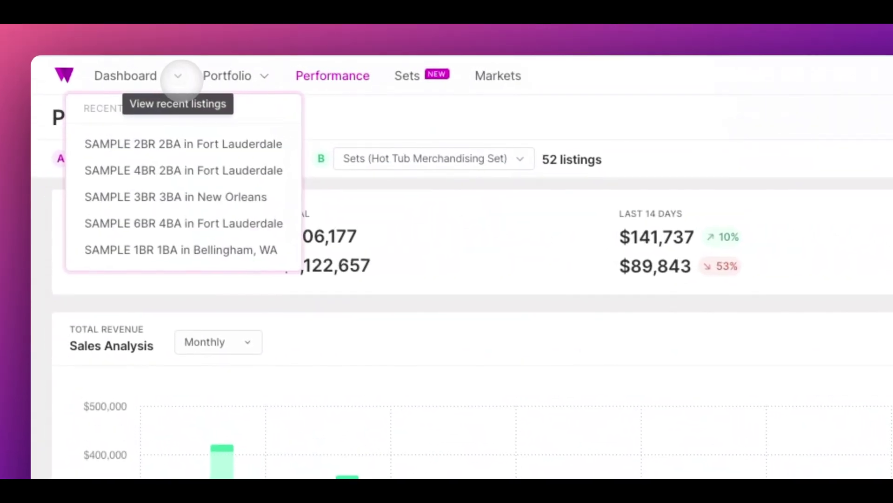
# Open the SAMPLE 2BR 2BA in Fort Lauderdale listing from Recent to see its $123 base price.
pyautogui.click(155, 144)
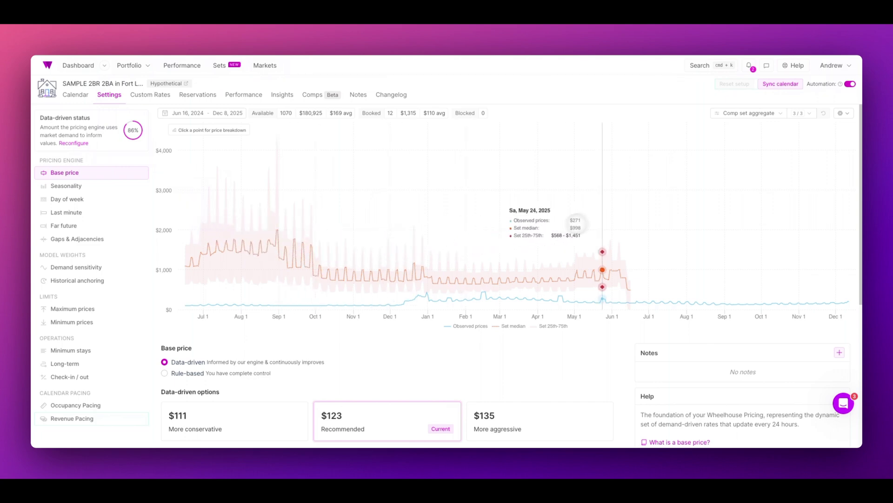
# Switch the base price chart's comparison from Comparable to the 493-listing Stay Marquis set.
pyautogui.click(840, 113)
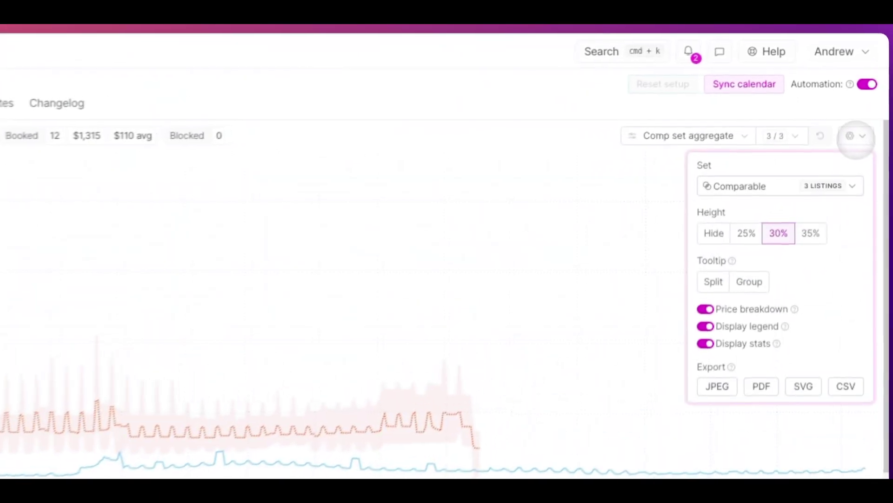
pyautogui.click(785, 186)
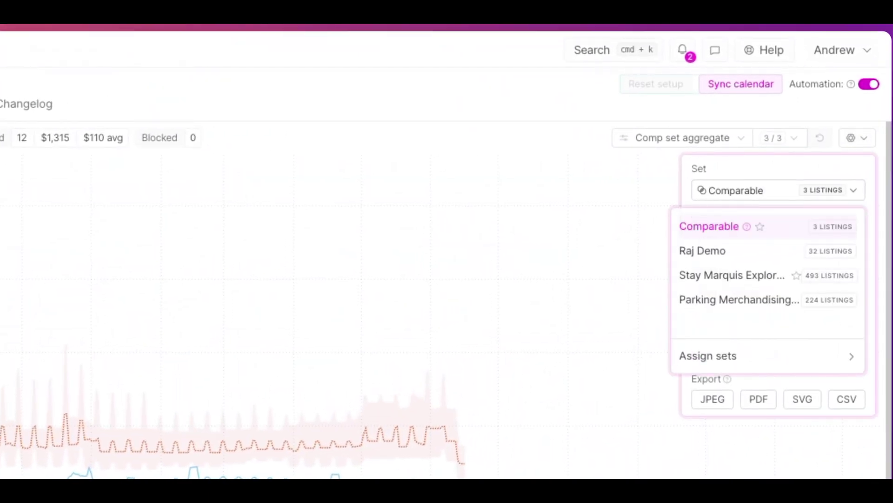
pyautogui.click(750, 274)
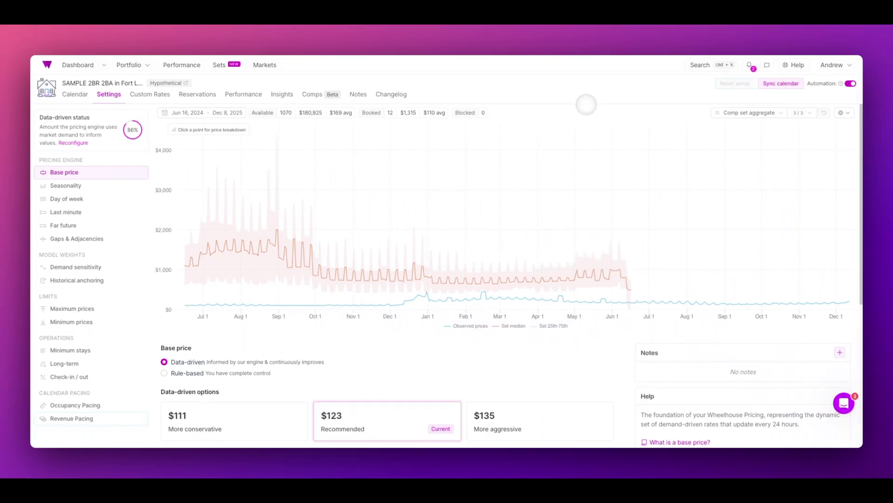
# Open the Portfolio Metrics table listing all 94 listings.
pyautogui.click(147, 65)
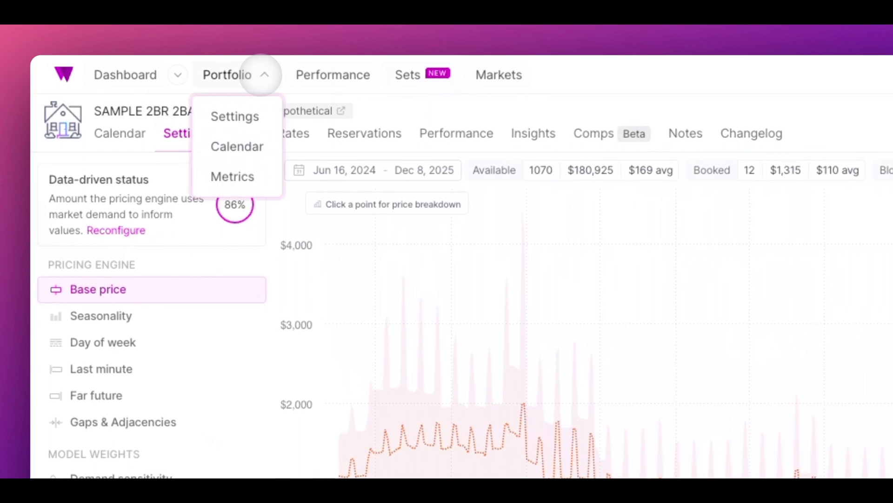
pyautogui.click(235, 177)
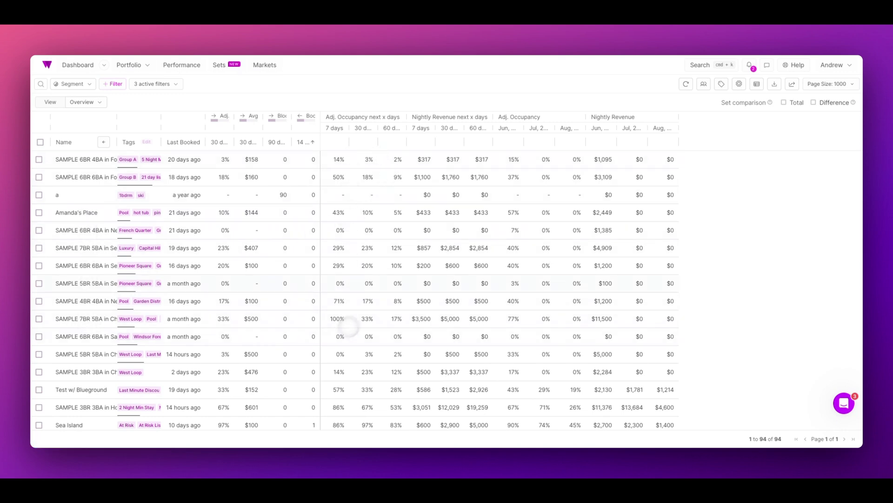
pyautogui.click(784, 103)
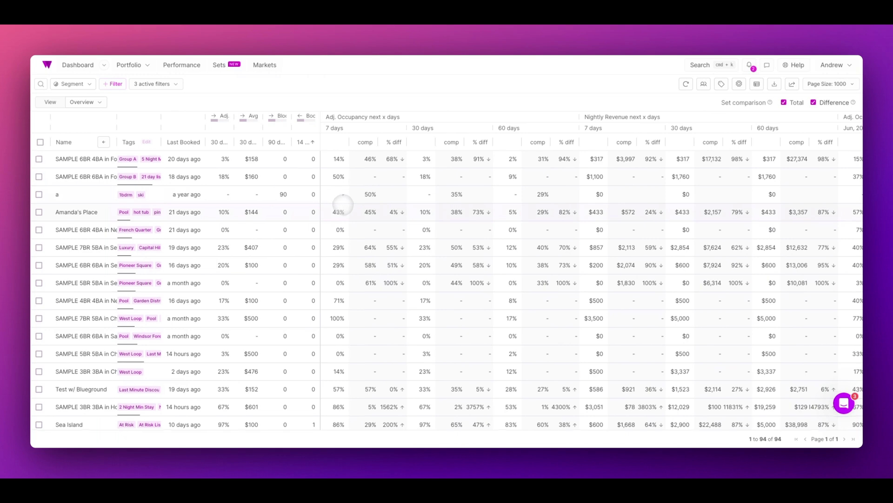
# Scroll through the 94-listing table to review each metric's comp value and % difference.
pyautogui.scroll(-1, 343, 203)
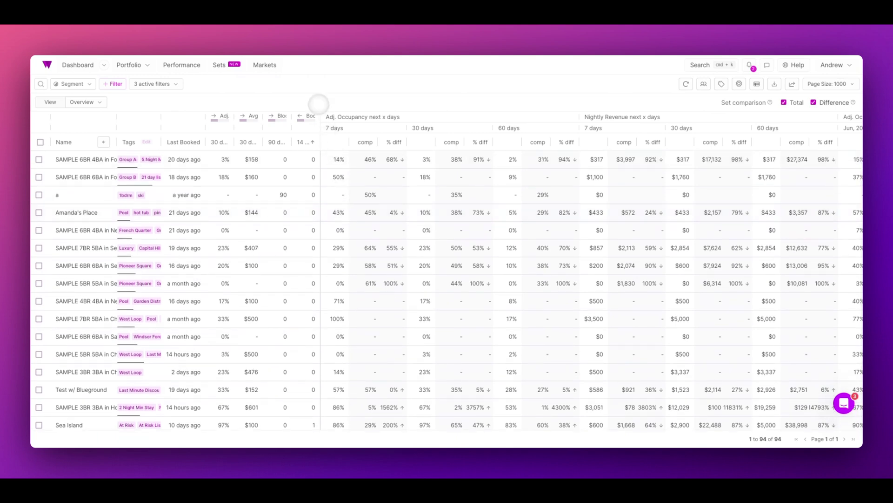